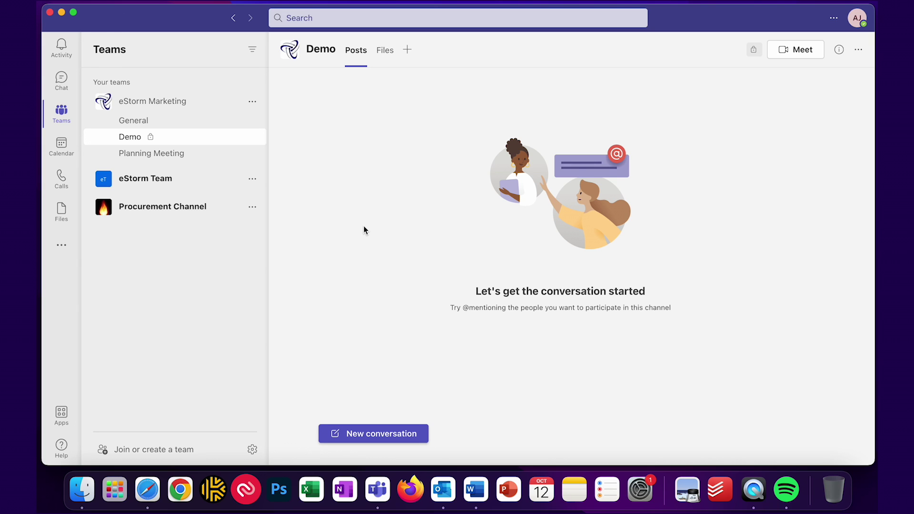
Add a new tab to the Demo channel and pick SharePoint as its app.
click(408, 52)
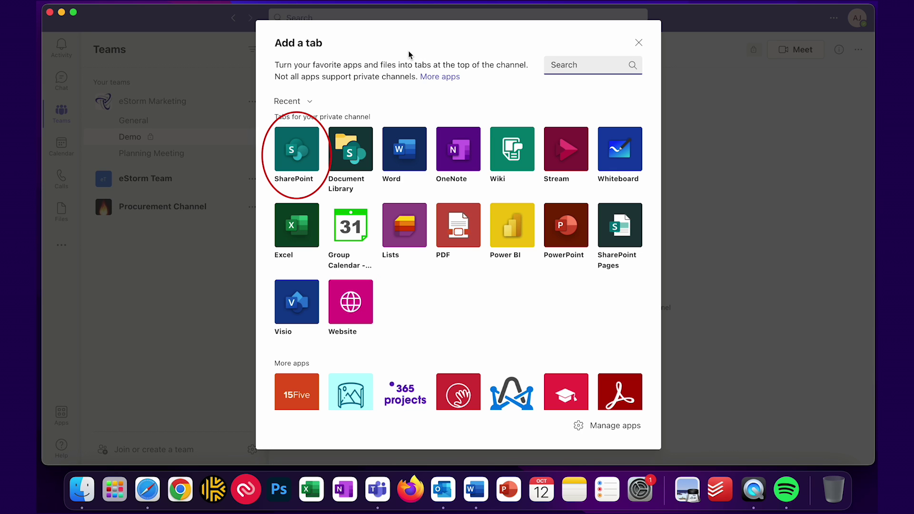
click(303, 149)
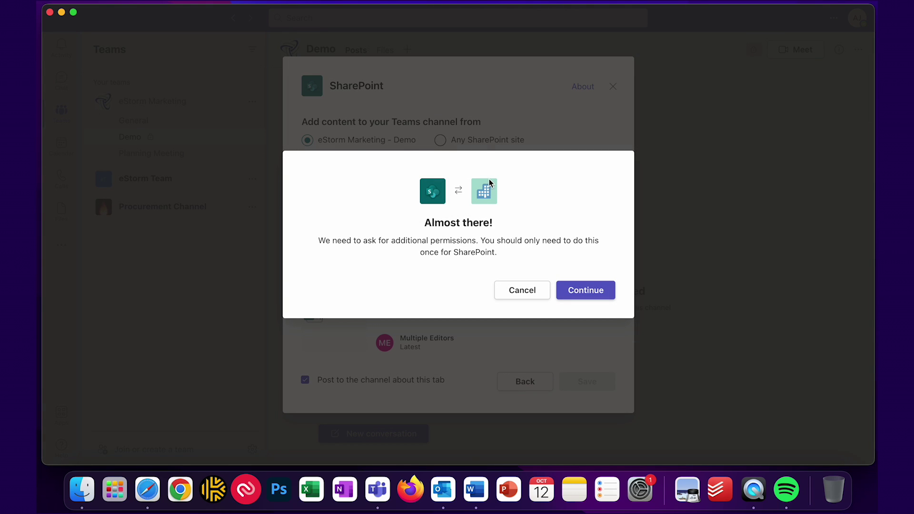
Grant SharePoint the extra permissions, signing in with password and a text-message verification code.
click(606, 290)
text(••••••••••••••••••••)
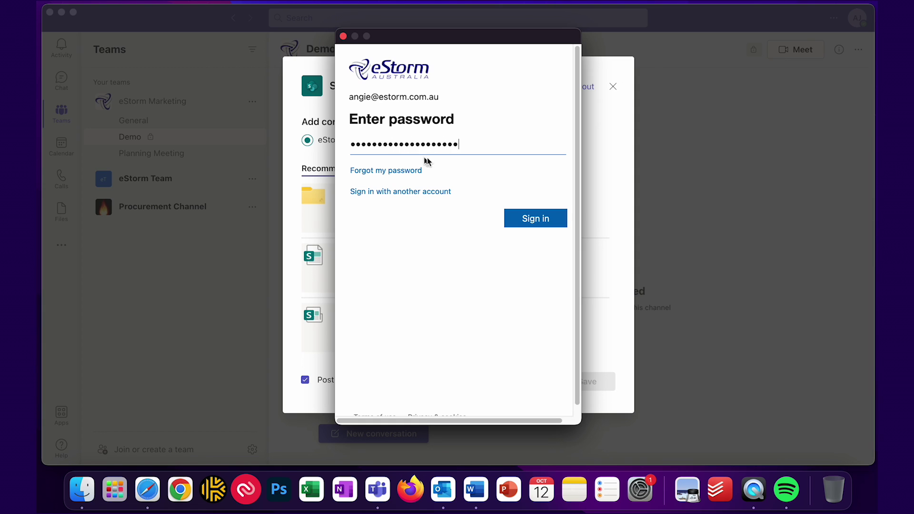
click(532, 219)
click(492, 174)
click(534, 229)
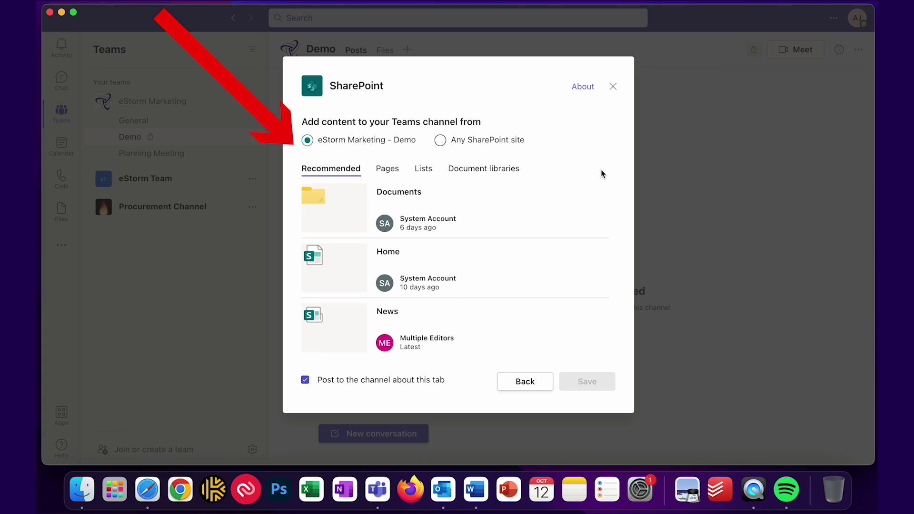
click(518, 146)
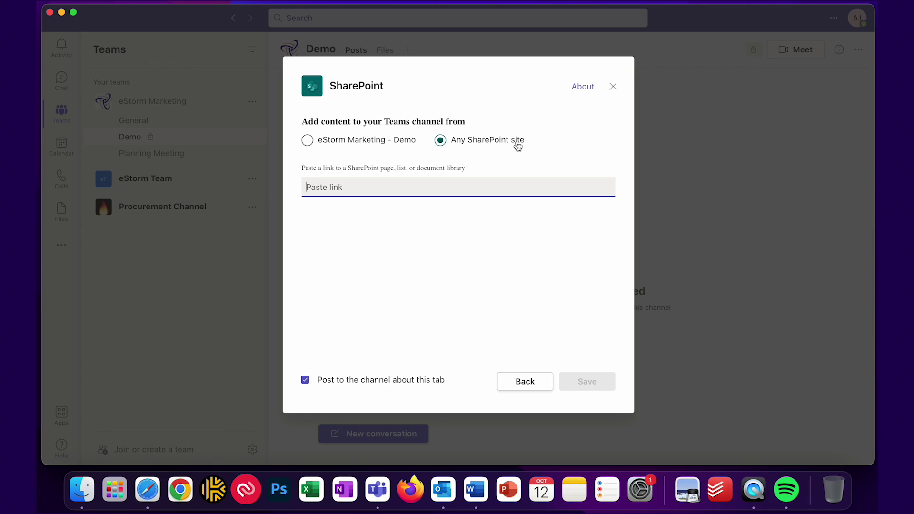
click(402, 143)
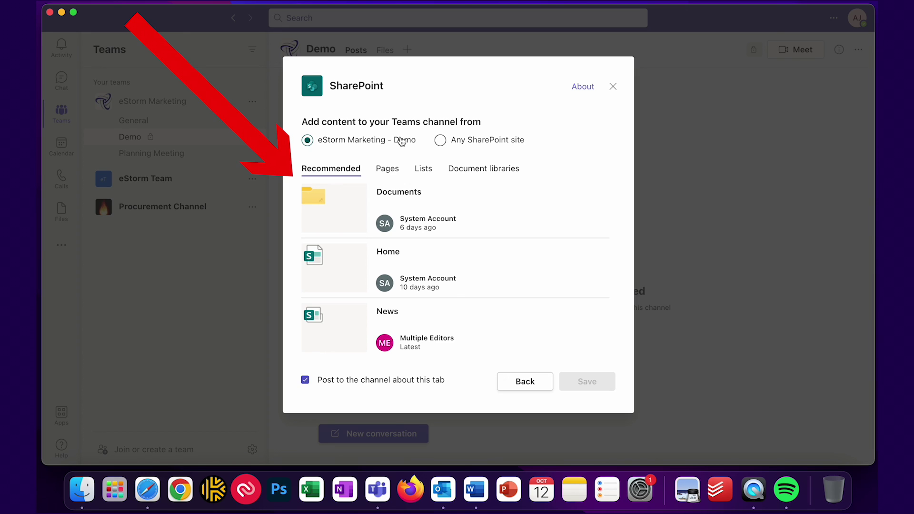
Browse the Demo site's Pages, Lists and Document libraries, then select the Home page.
click(387, 170)
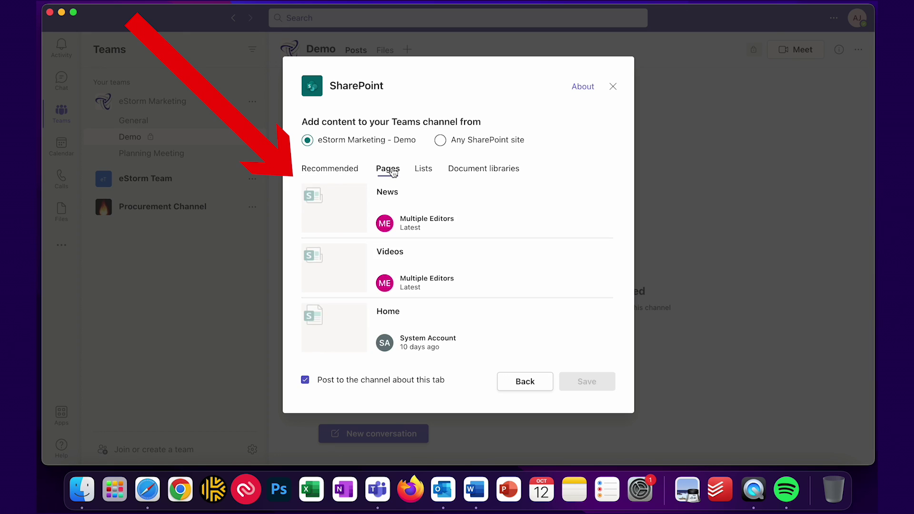
click(424, 172)
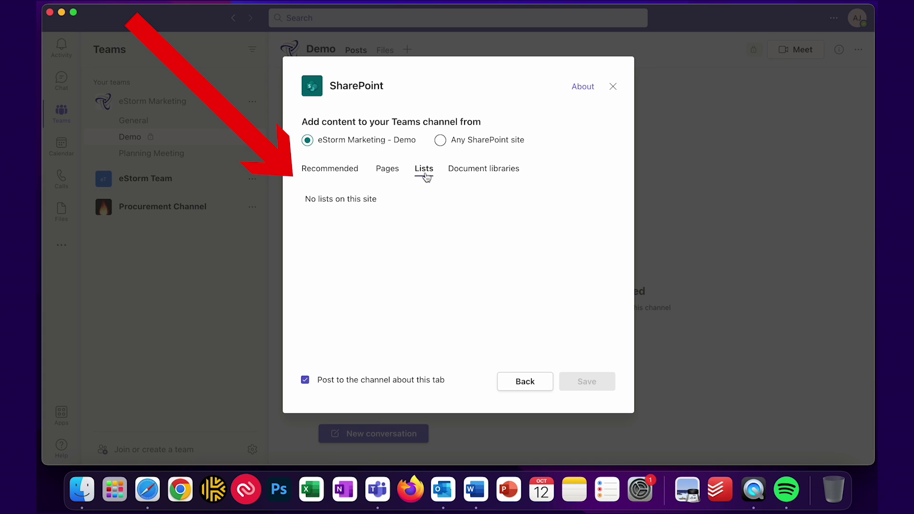
click(469, 175)
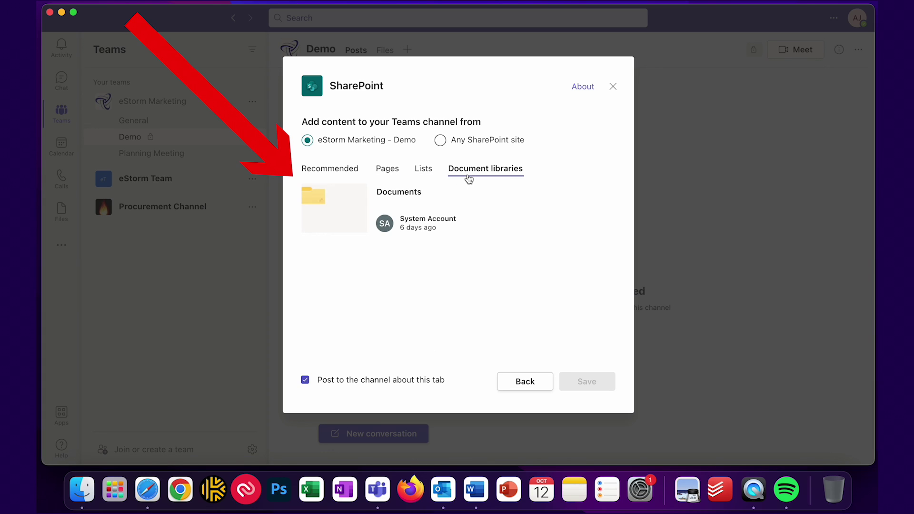
click(357, 173)
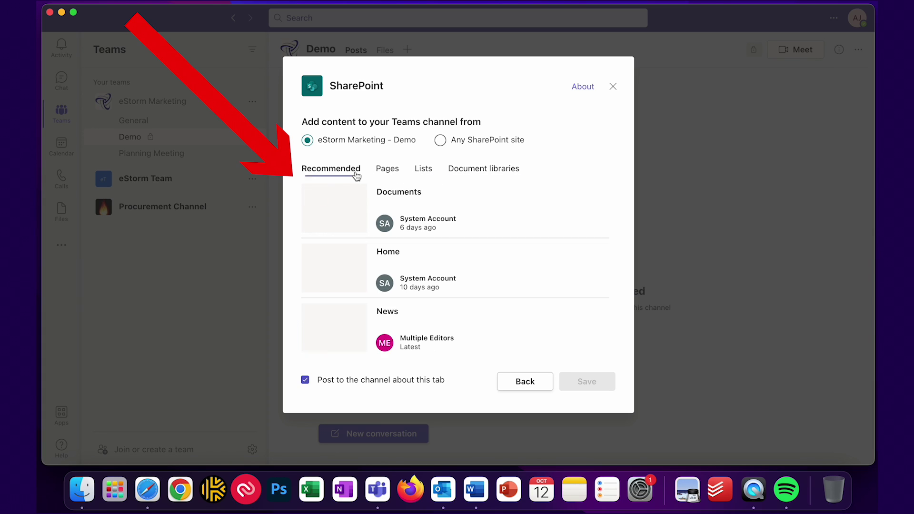
click(530, 280)
click(599, 380)
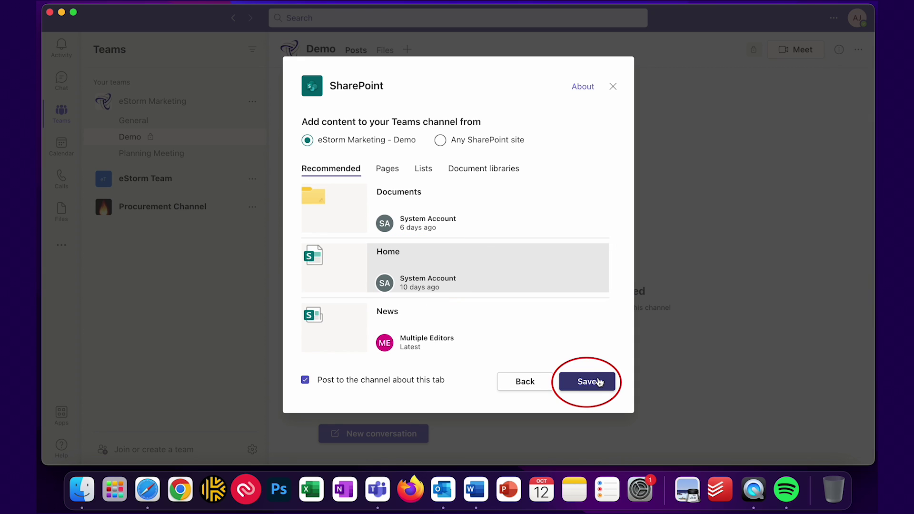
Save the Home page choice so a Home tab appears in the Demo channel.
click(598, 382)
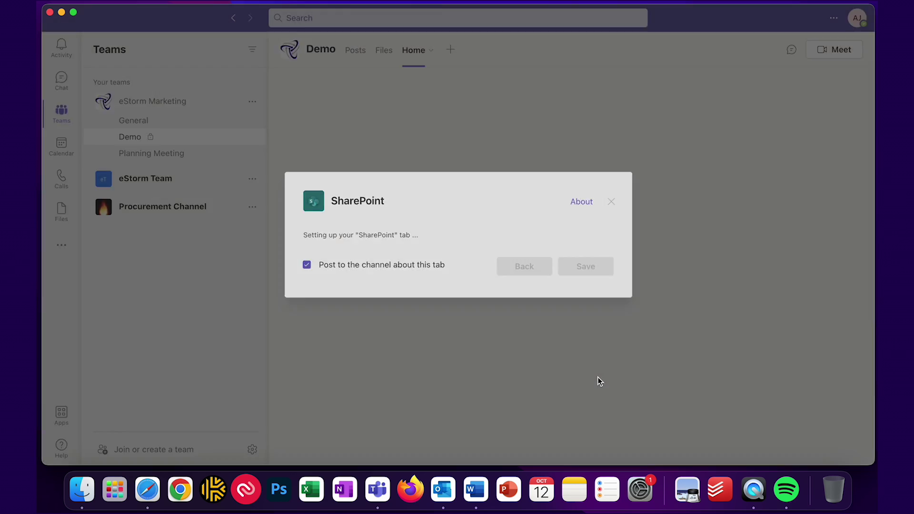